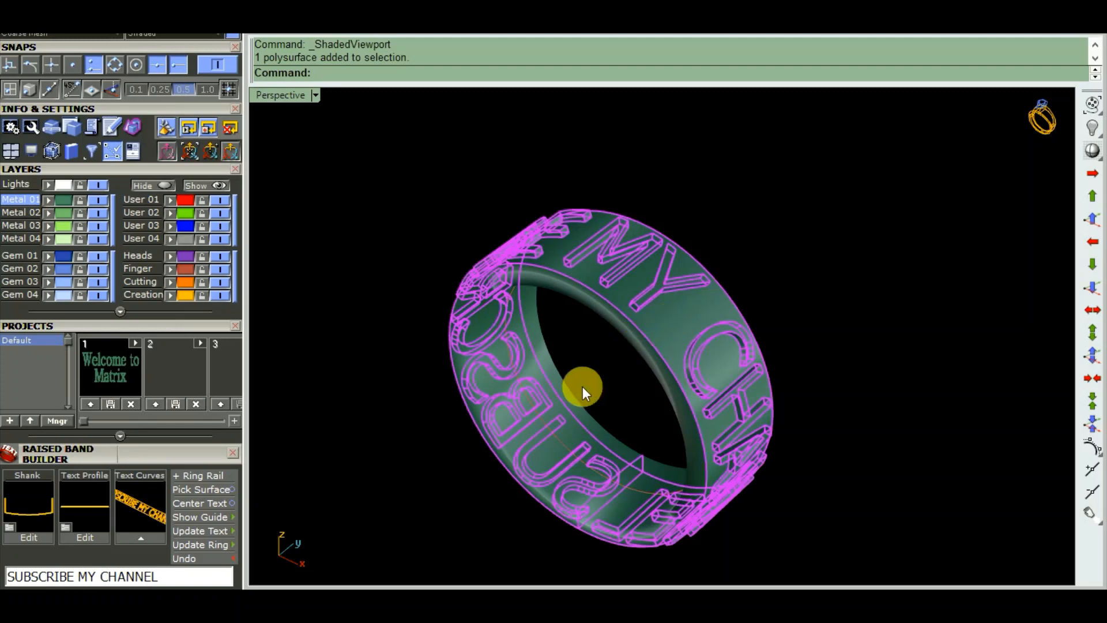
Step: Explode the raised-text ring polysurface into separate surfaces and clear the selection
text(x)
key(Return)
click(877, 347)
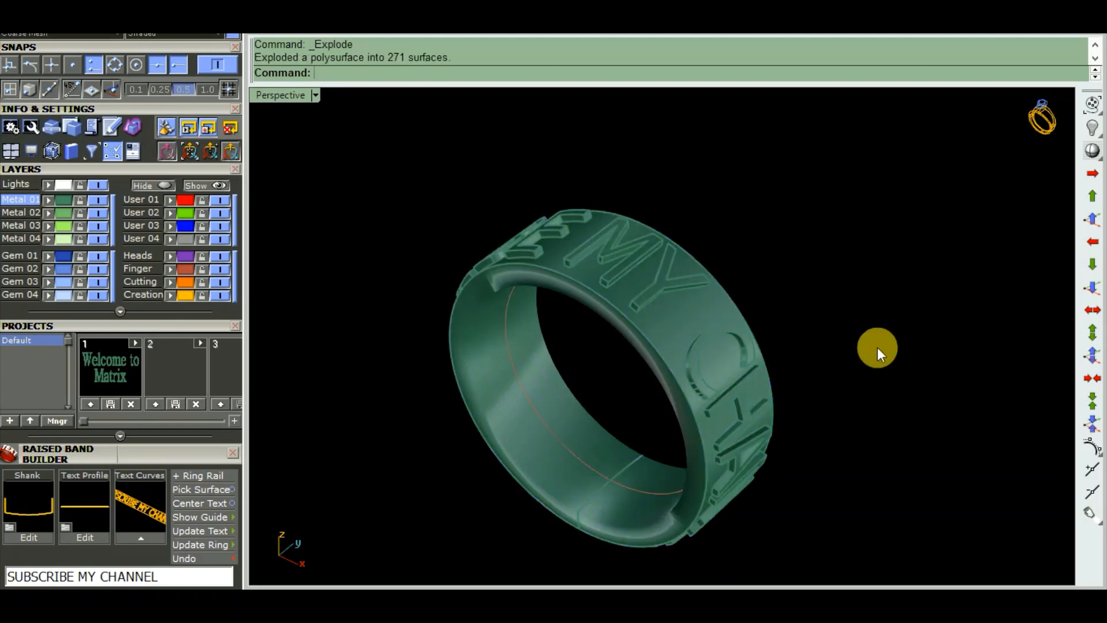
Step: Assign the ring's inner band surface to the User 01 layer
right_drag(557, 302, 573, 330)
scroll(584, 427, up, 2)
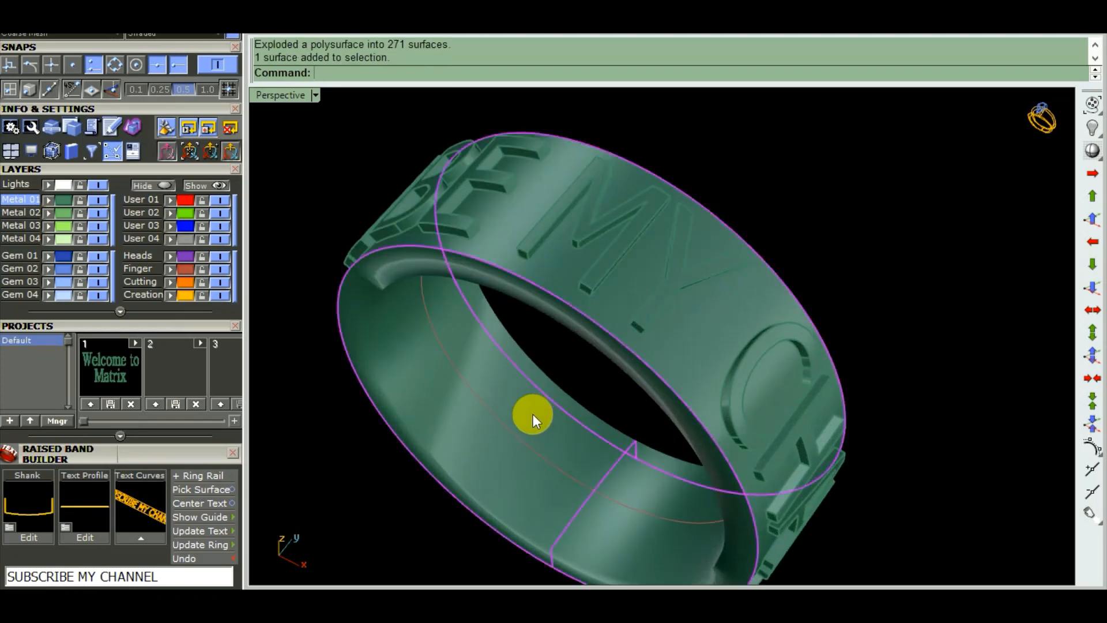
click(168, 200)
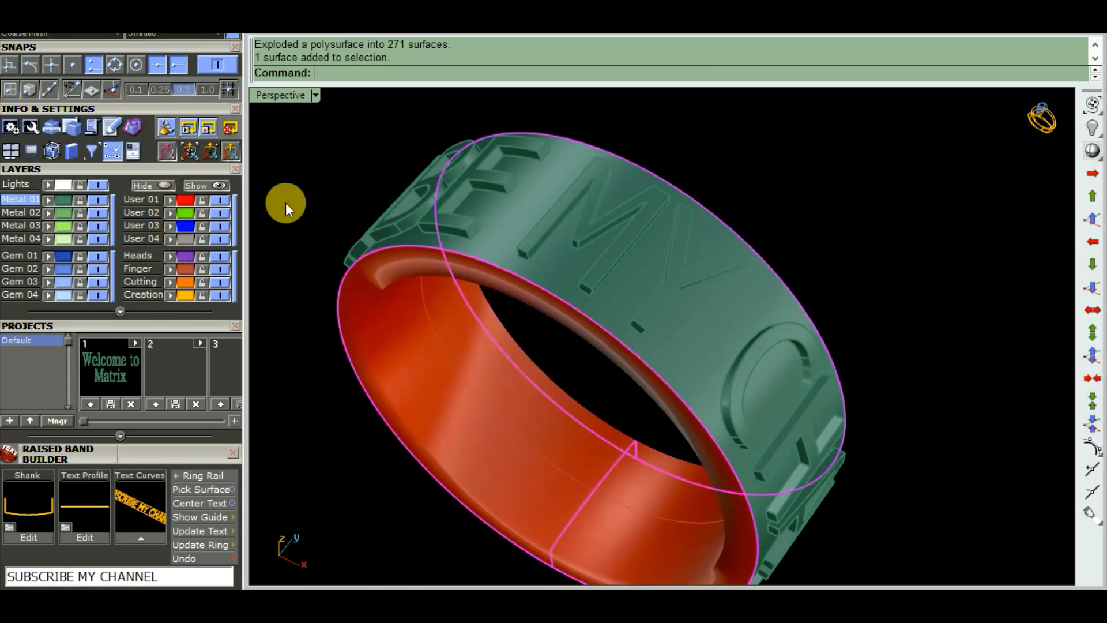
Step: Assign the outer background surface behind the raised letters to the Creation layer
right_drag(287, 202, 640, 357)
click(662, 305)
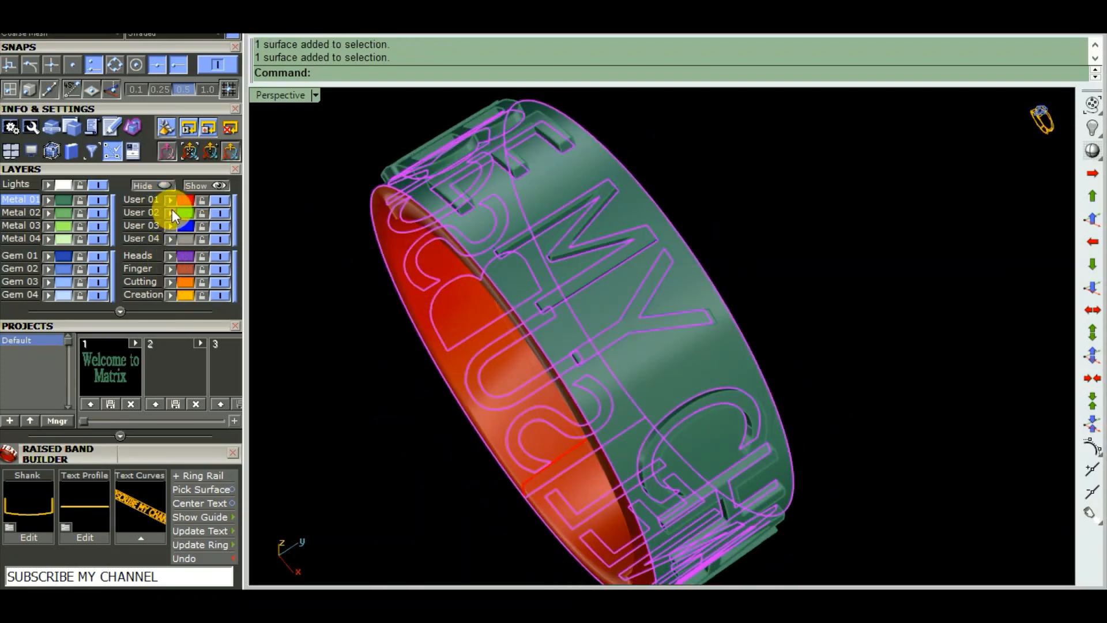
click(174, 293)
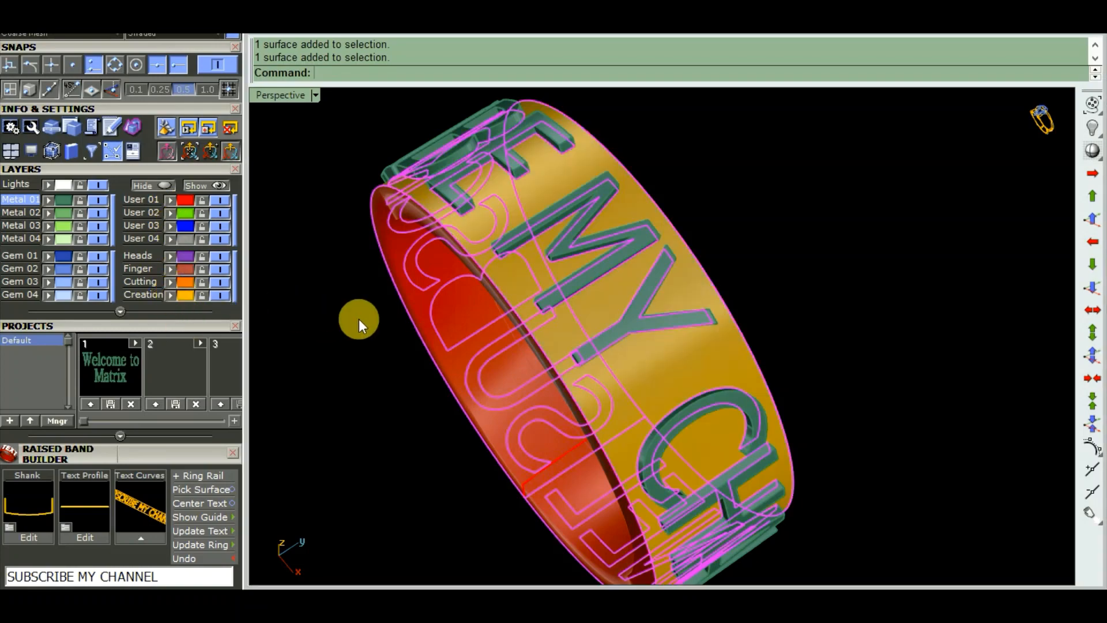
Step: Assign the enclosed inner surfaces of the second B and the R in SUBSCRIBE to the Creation layer
right_drag(359, 318, 810, 383)
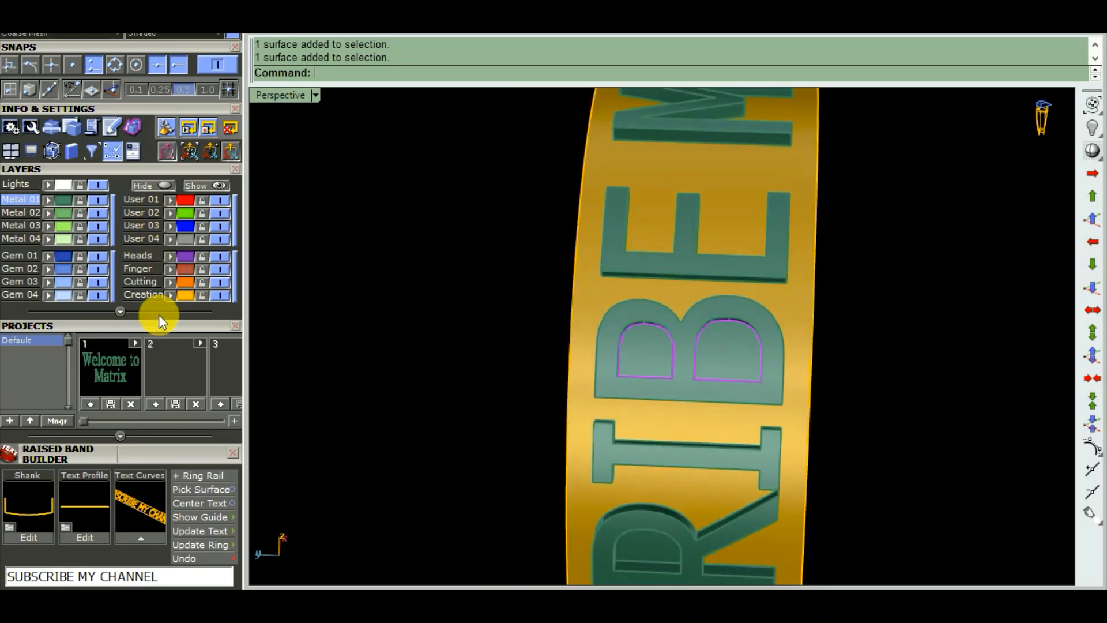
click(170, 294)
right_drag(575, 449, 652, 445)
scroll(622, 378, down, 7)
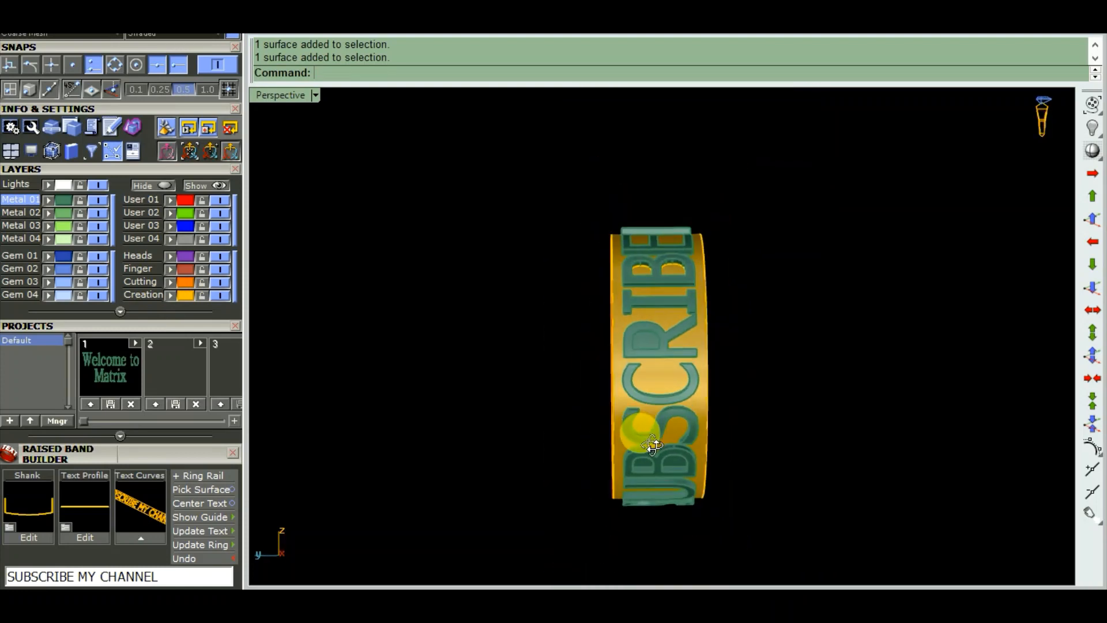
scroll(662, 361, up, 6)
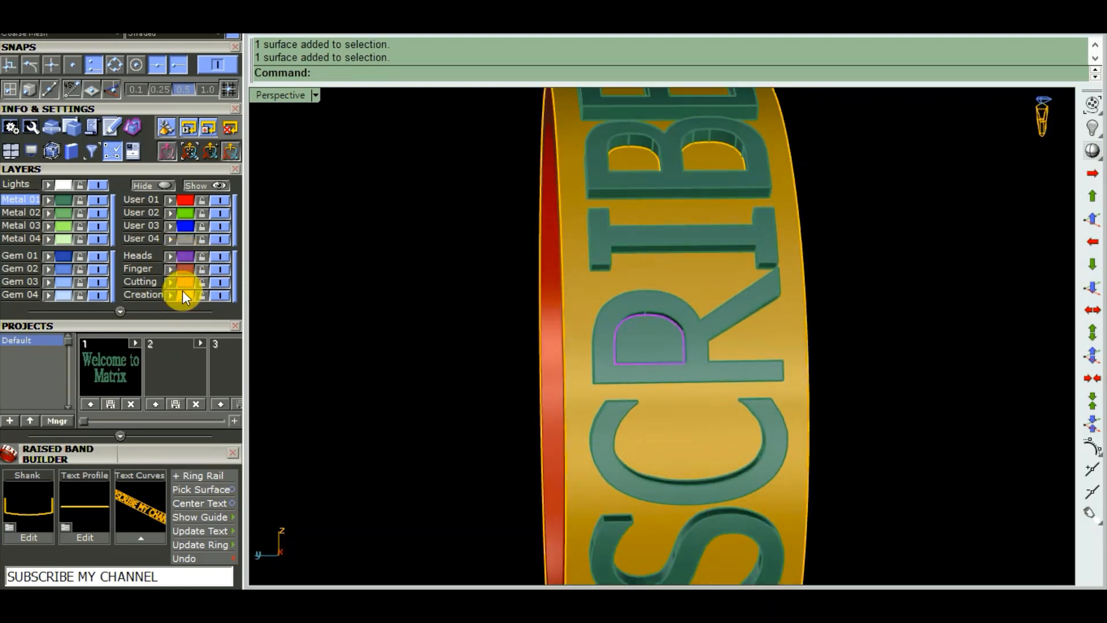
click(170, 294)
Step: Assign both enclosed inner surfaces of the first B in SUBSCRIBE to the Creation layer
scroll(514, 300, down, 6)
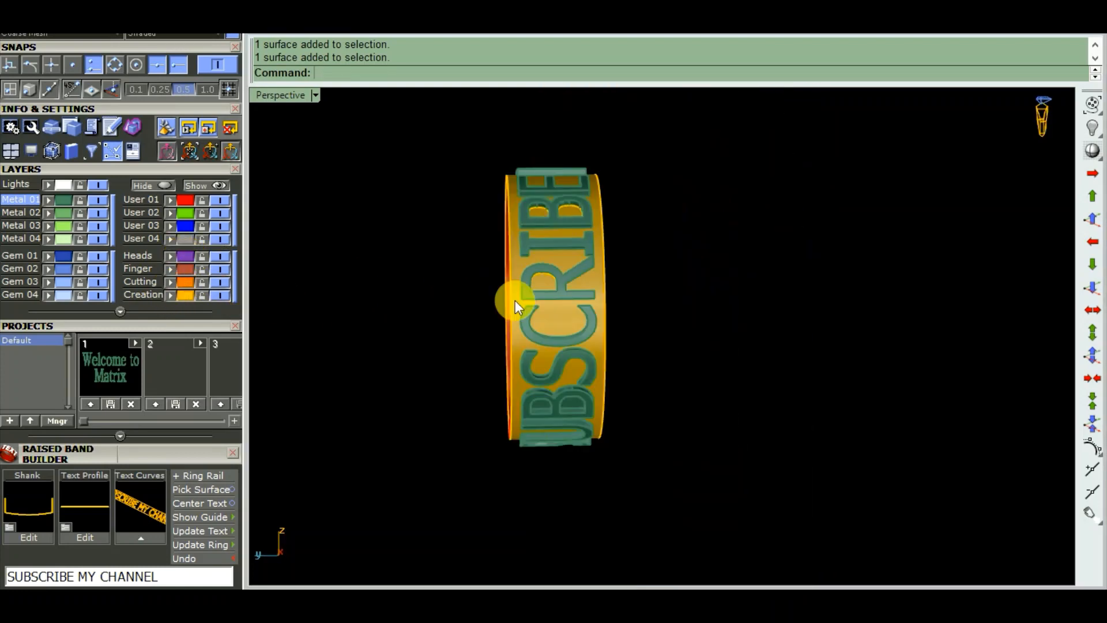
right_drag(514, 299, 585, 241)
scroll(619, 362, up, 6)
click(630, 370)
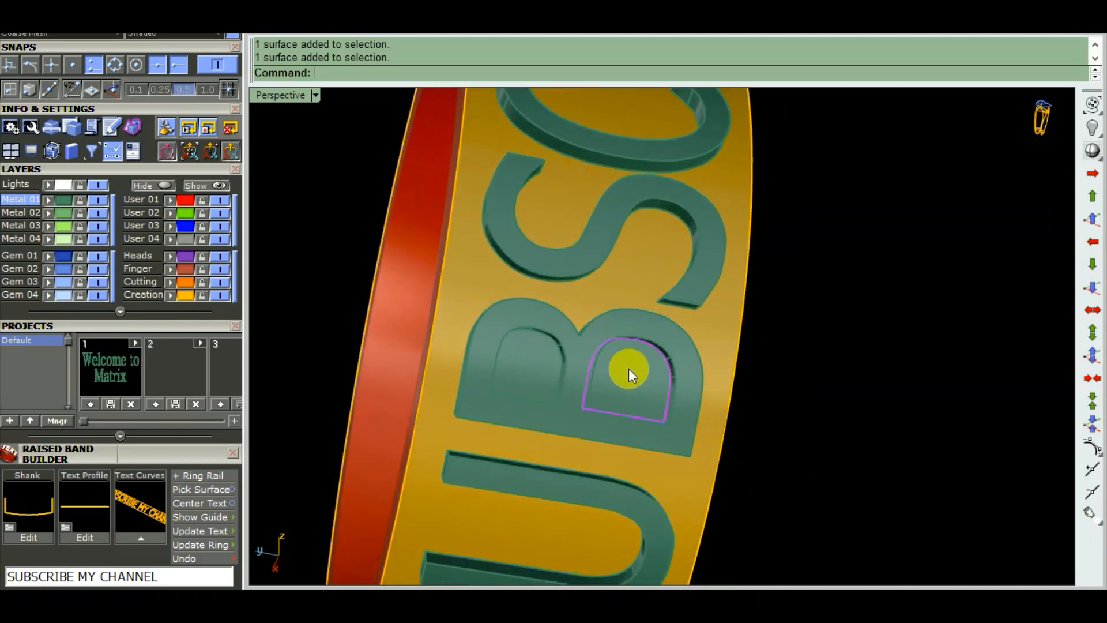
click(171, 295)
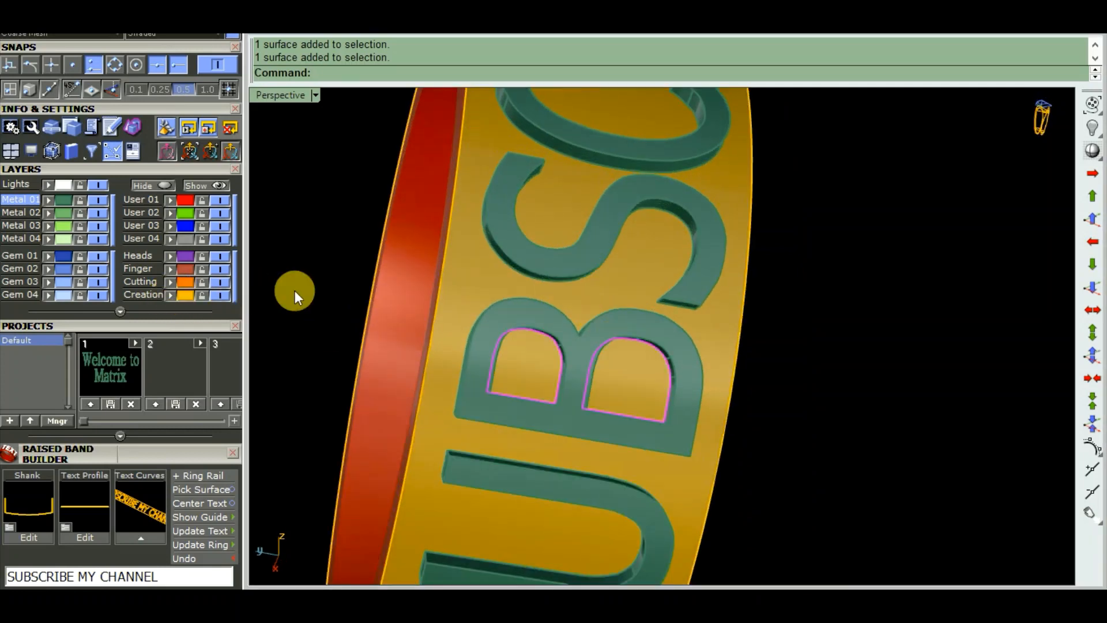
Step: Zoom to the whole ring and examine the letters and background surfaces around the band
scroll(663, 296, down, 6)
right_drag(663, 296, 582, 325)
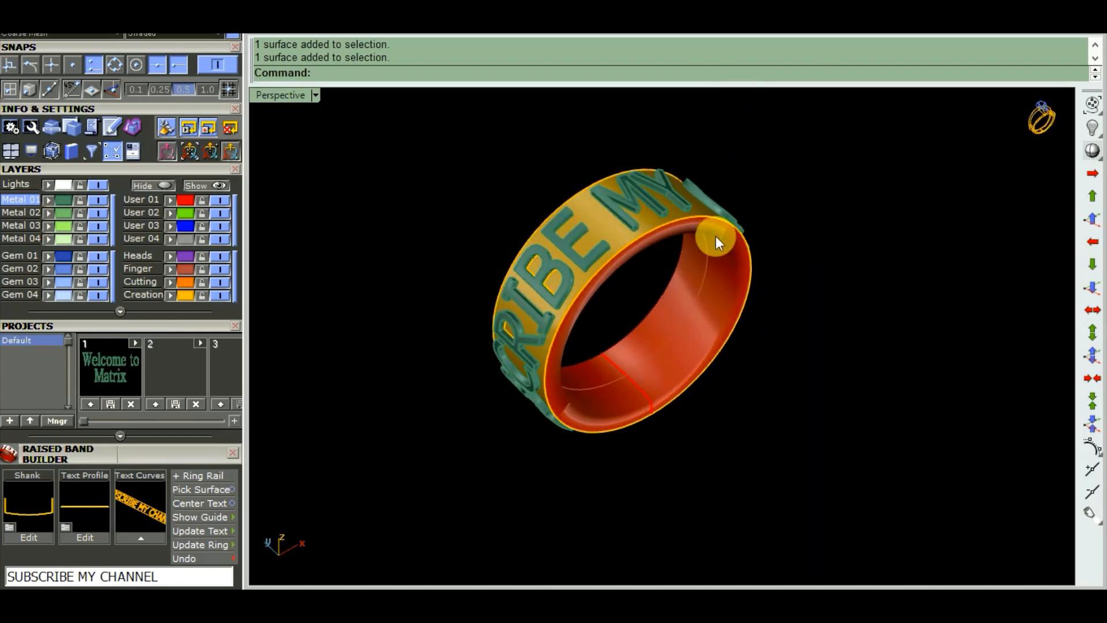
right_drag(578, 281, 713, 225)
scroll(632, 328, up, 6)
scroll(692, 223, down, 6)
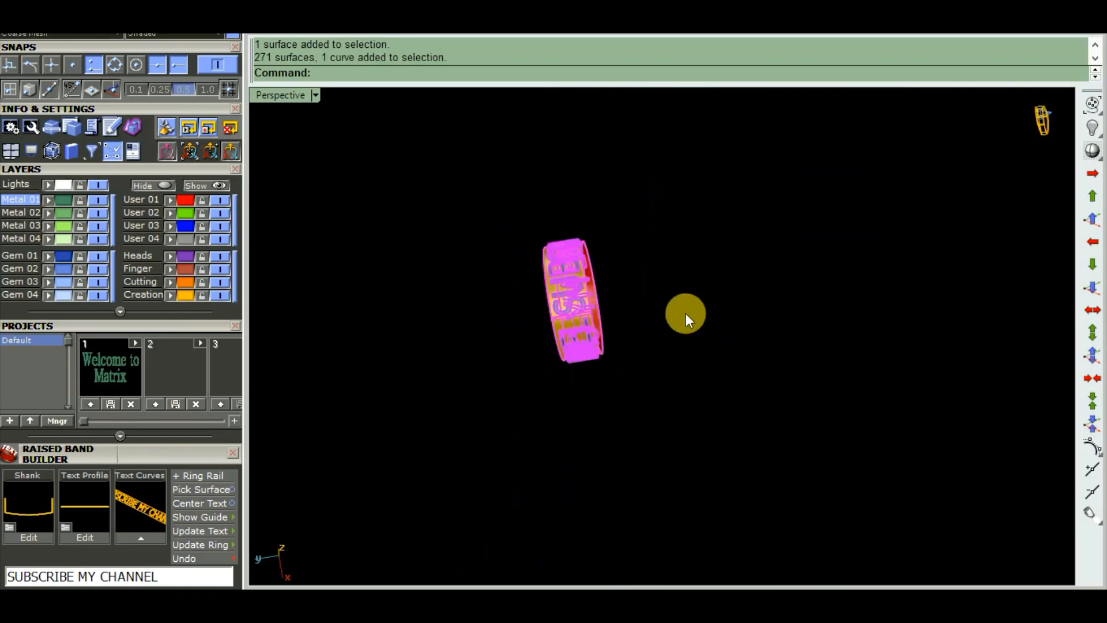
text(zs)
key(Return)
right_drag(684, 314, 712, 326)
scroll(758, 262, up, 2)
scroll(757, 262, down, 6)
key(Escape)
scroll(645, 327, up, 6)
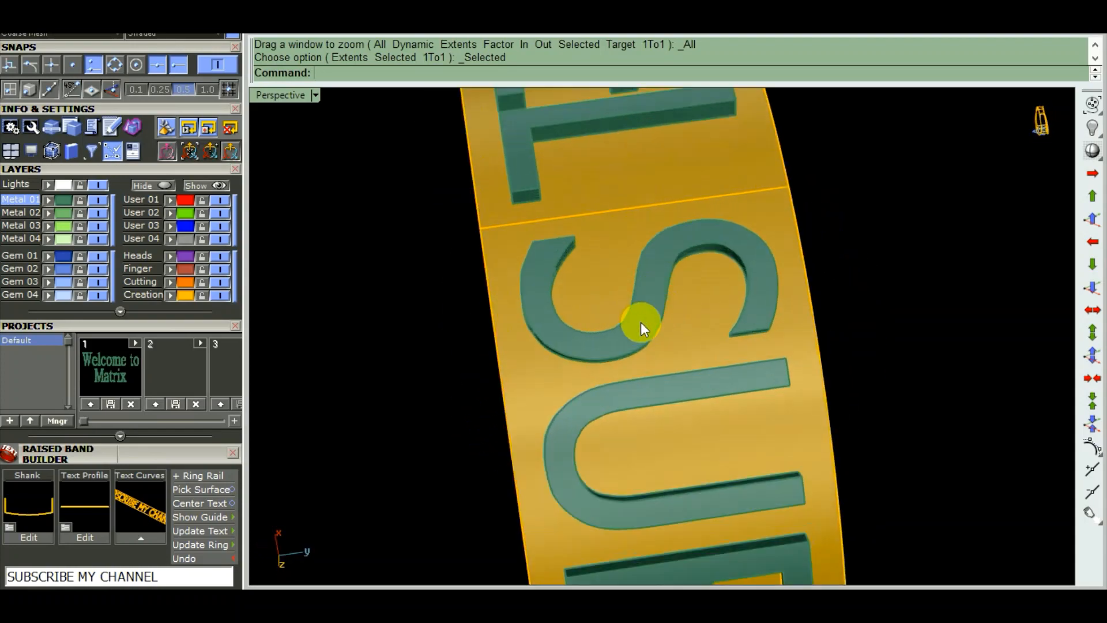
Step: Duplicate the ring's side edge where the inner and outer band surfaces meet as a curve
scroll(644, 327, down, 6)
right_drag(645, 326, 531, 313)
text(de)
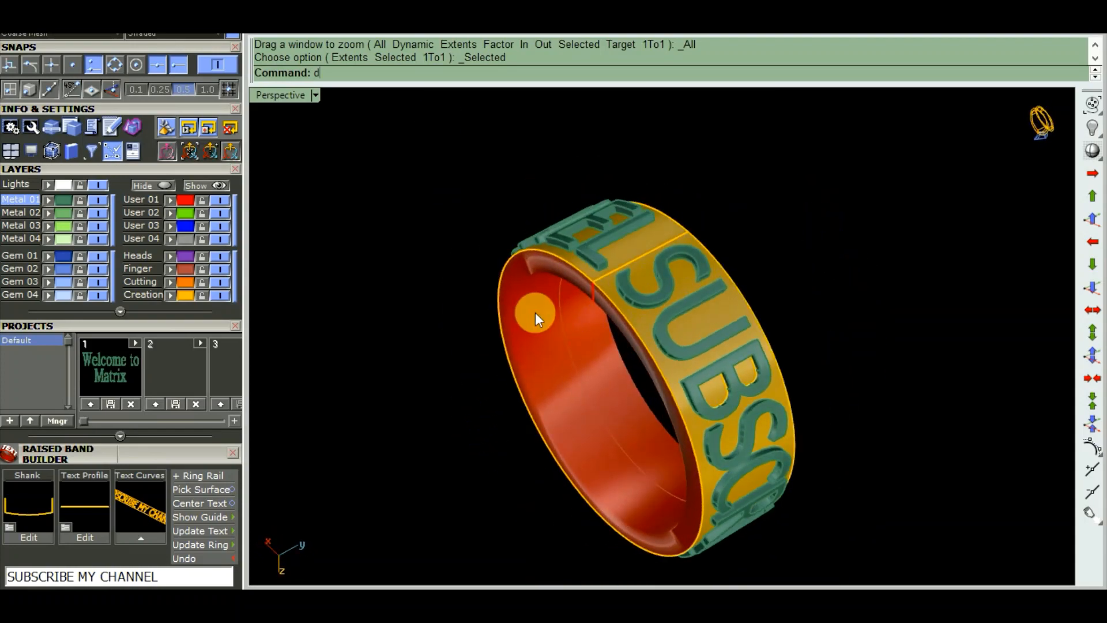
key(Return)
scroll(650, 353, up, 3)
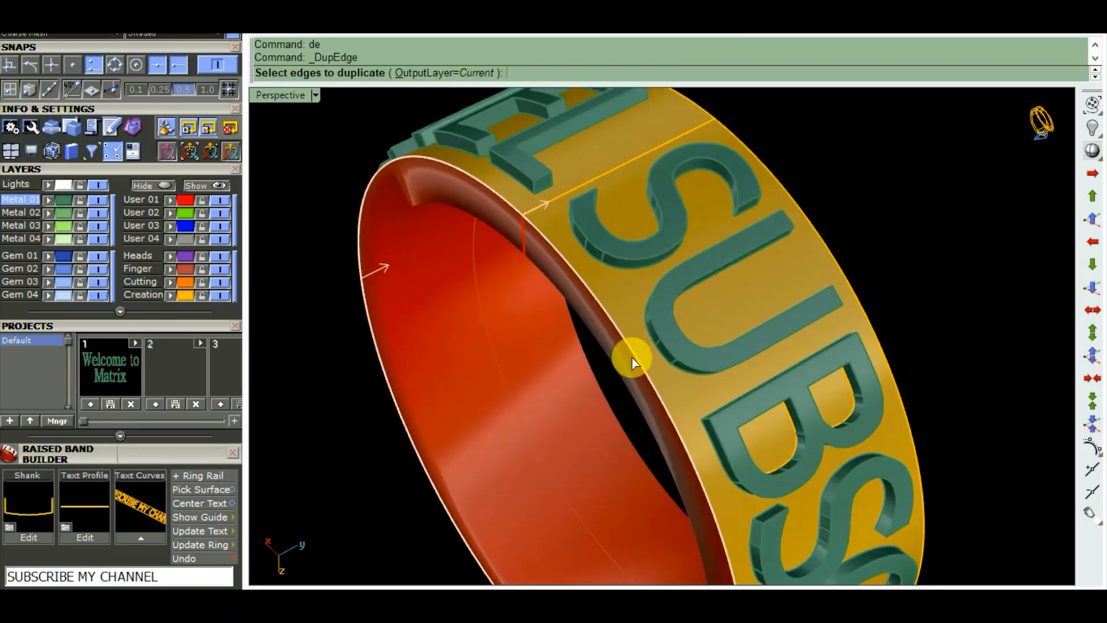
click(632, 356)
key(Return)
key(Return)
scroll(631, 357, down, 3)
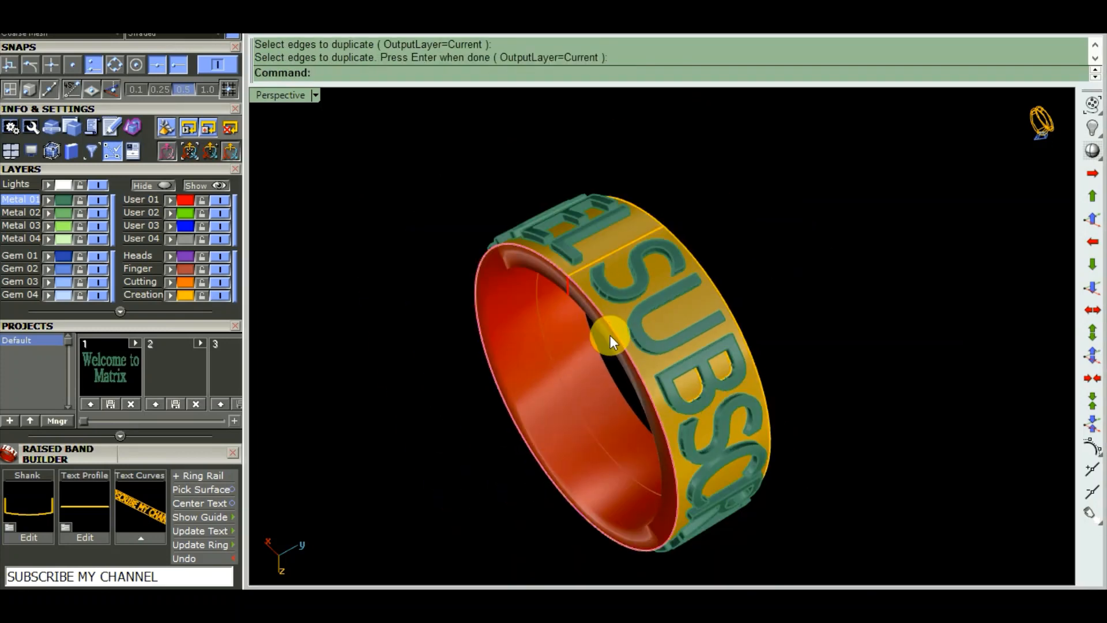
Step: Create a closed pipe with a 0.3 radius along the duplicated side edge
right_drag(606, 339, 794, 292)
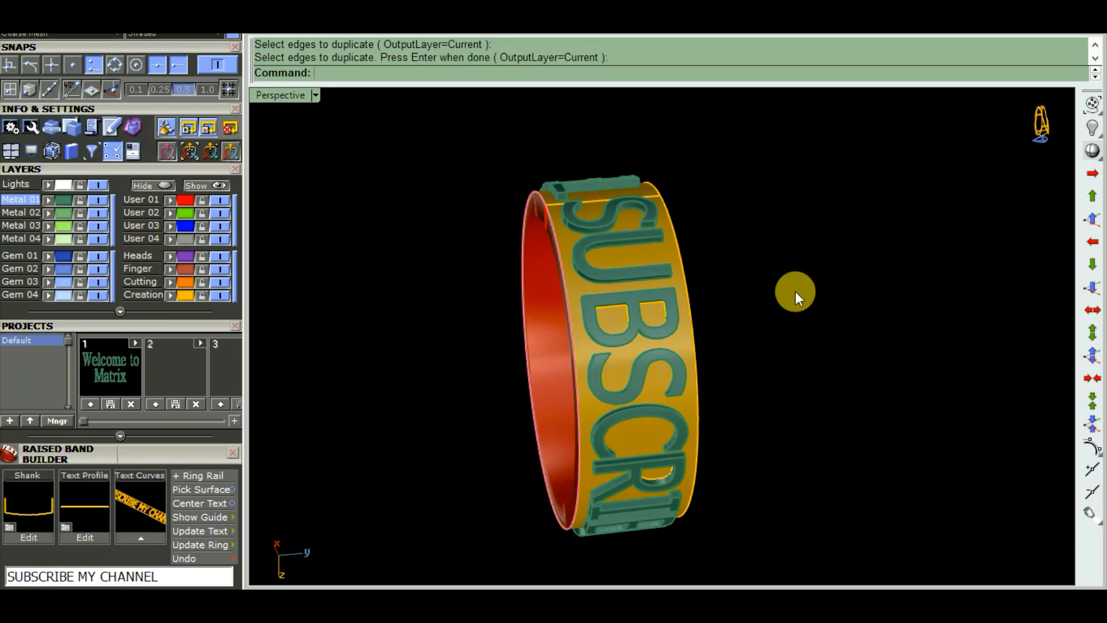
key(Return)
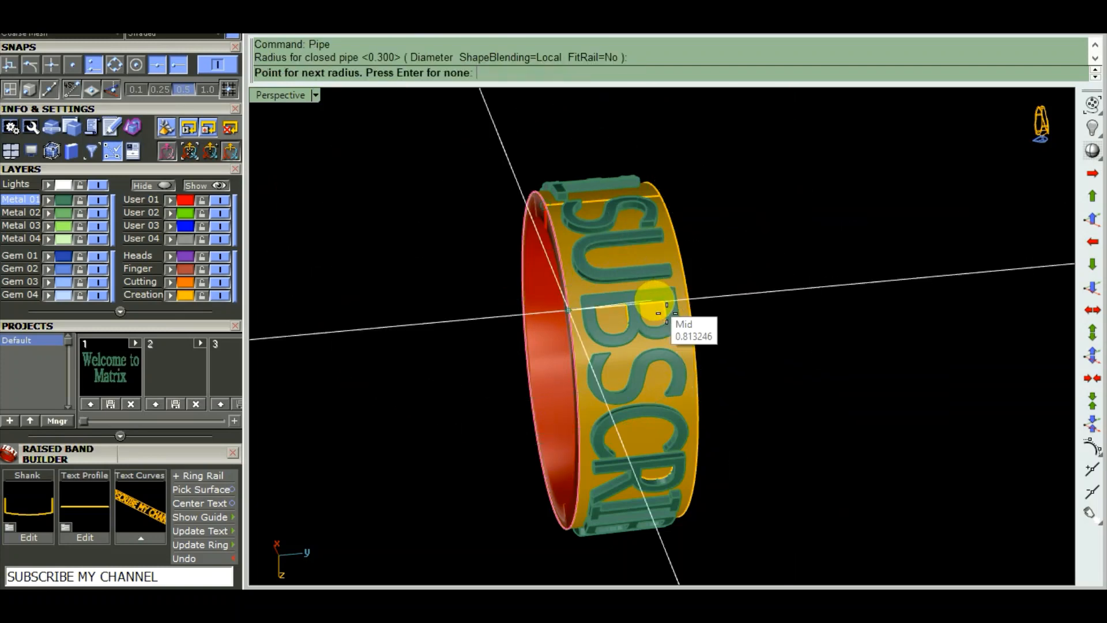
key(Return)
scroll(527, 330, up, 3)
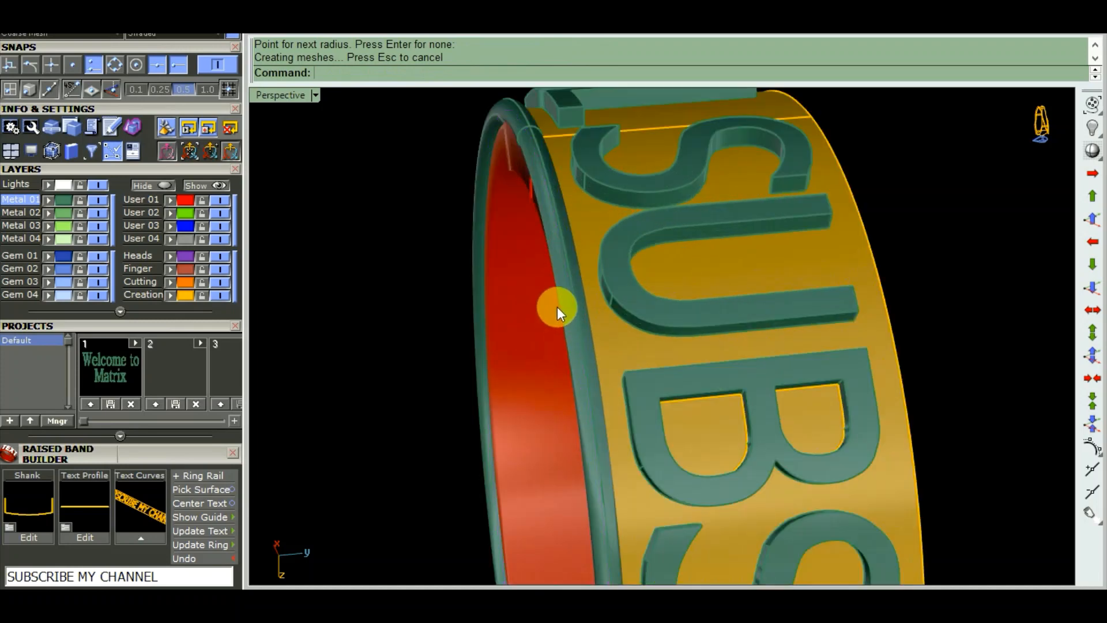
scroll(557, 307, up, 3)
scroll(542, 335, down, 10)
Step: Select all the curves in the model and hide them
key(ctrl+shift+c)
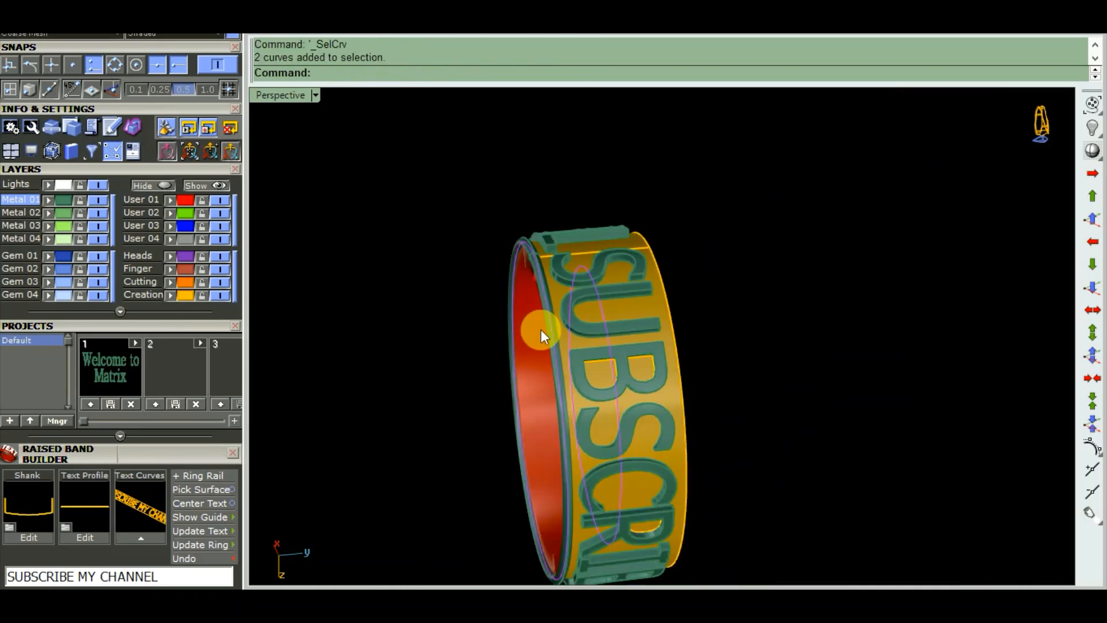
text(h)
key(Return)
right_drag(541, 329, 701, 369)
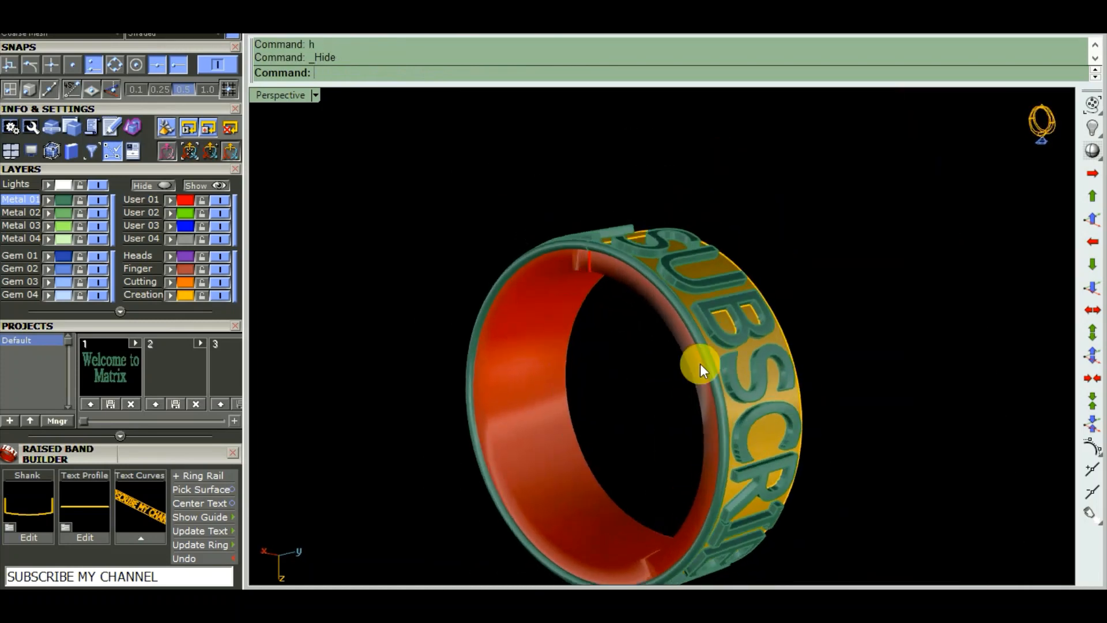
Step: Assign the border pipe along the ring's edge to the User 03 layer
scroll(701, 369, up, 3)
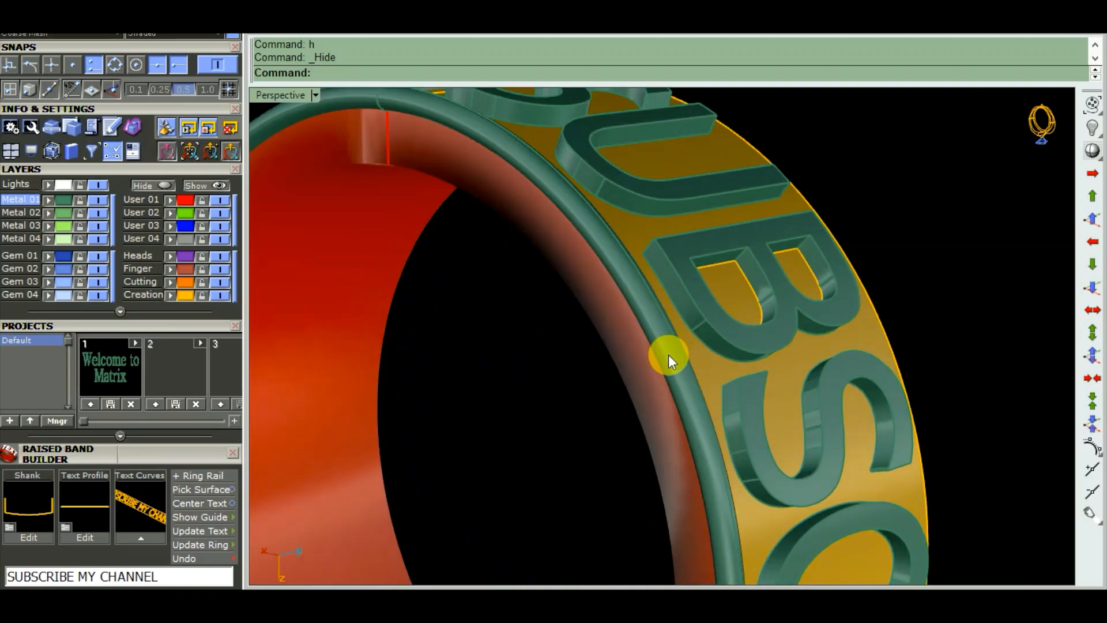
click(169, 226)
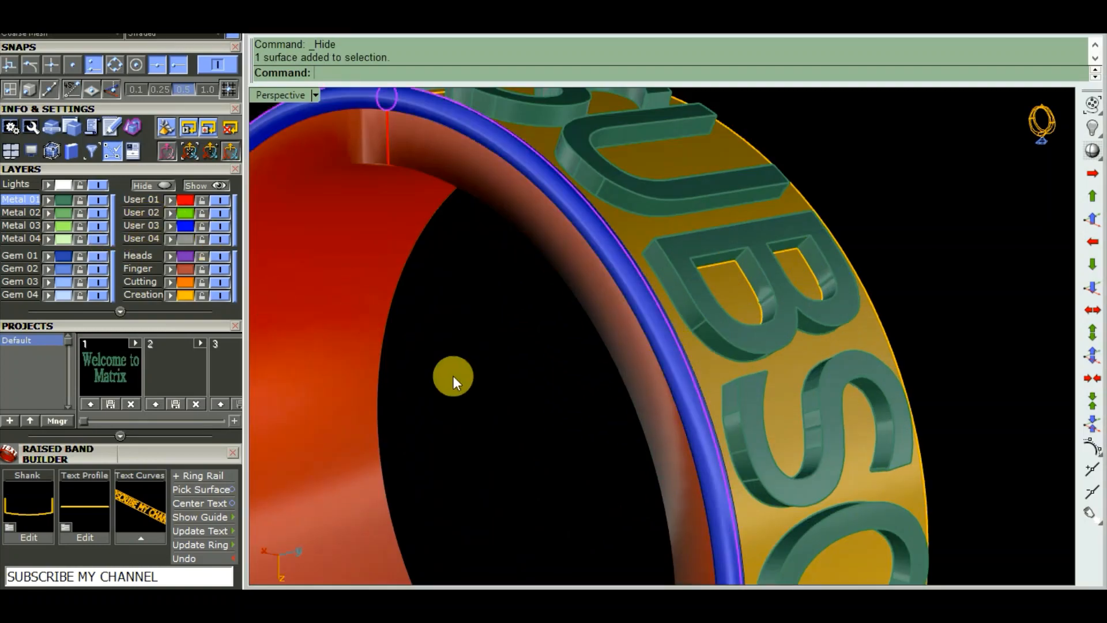
right_drag(453, 376, 675, 408)
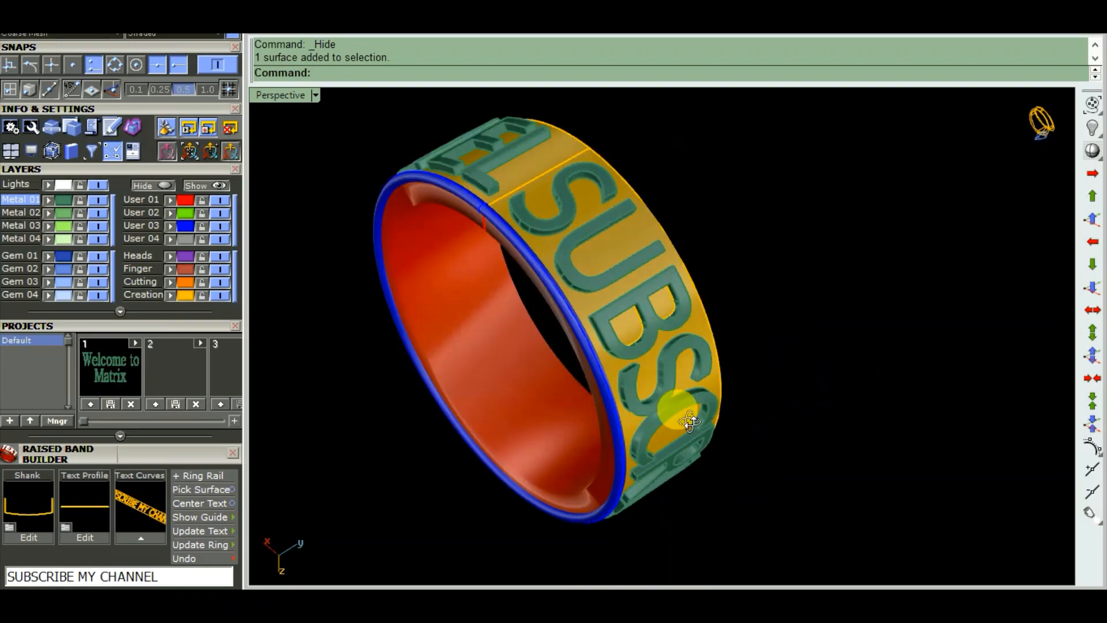
Step: Mirror a copy of the border pipe onto the opposite ring edge in the Right view, using a vertical plane through origin 0
scroll(563, 358, up, 5)
click(549, 365)
scroll(542, 358, down, 5)
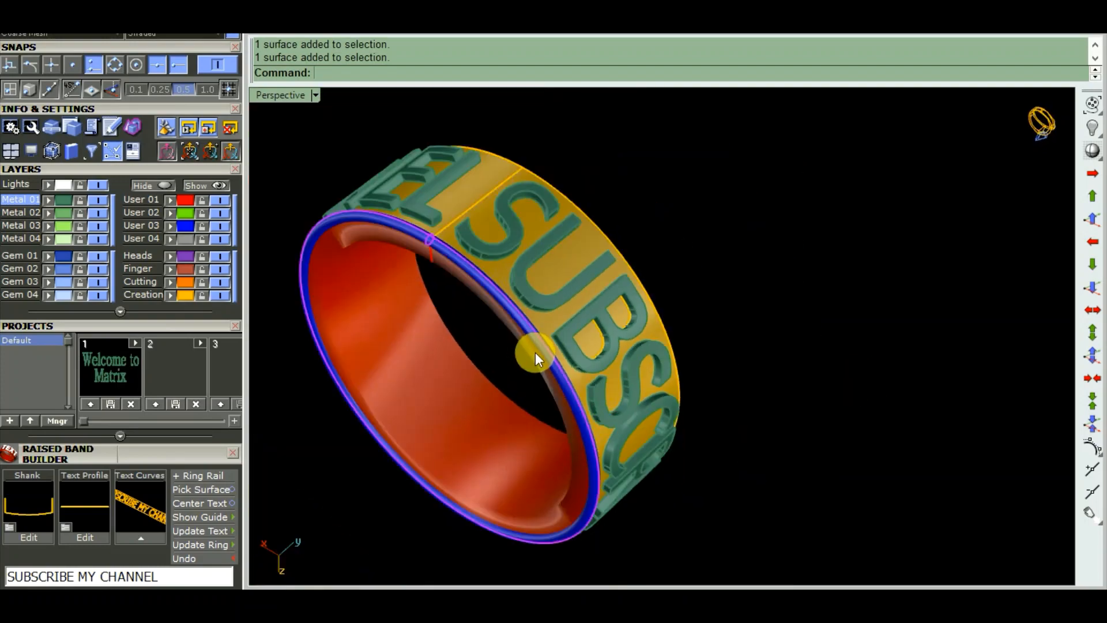
key(ctrl+F3)
right_drag(742, 318, 709, 363)
scroll(562, 358, up, 8)
scroll(561, 357, down, 8)
mouse_move(662, 432)
right_down()
mouse_move(665, 399)
mouse_move(652, 415)
right_up()
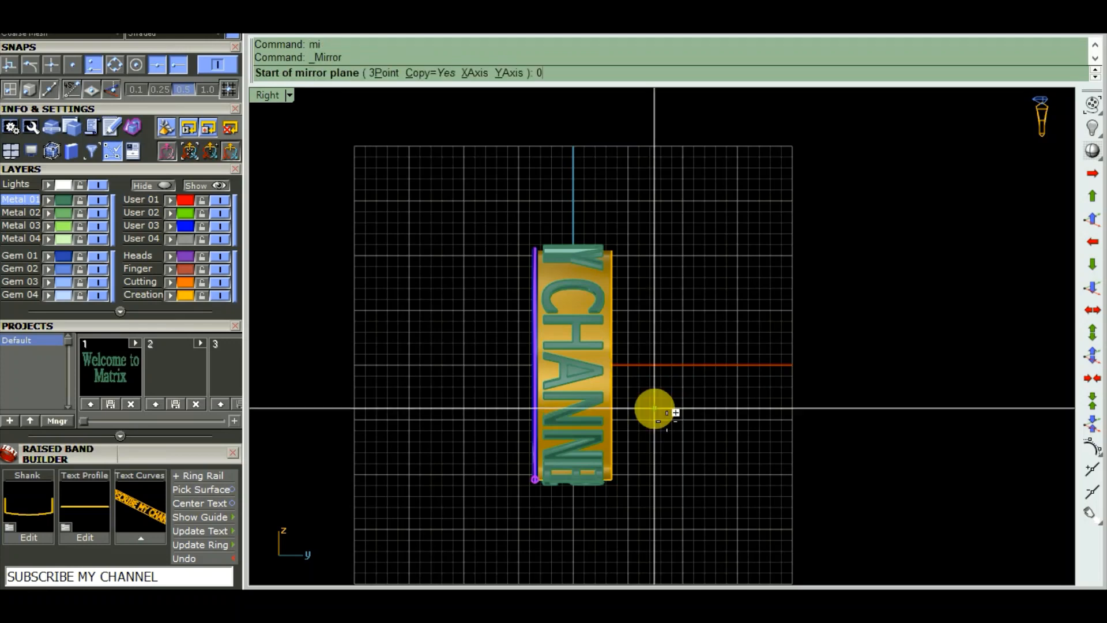
click(589, 519)
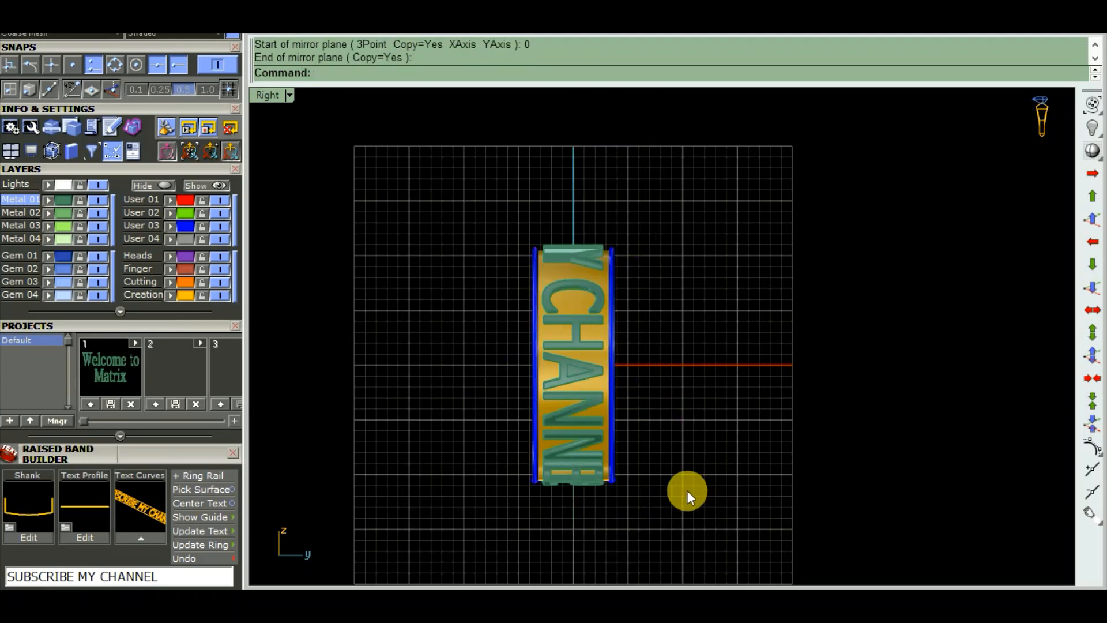
Step: Return to the Perspective view and examine the ring with its two border pipes from several sides
key(ctrl+F4)
right_drag(687, 492, 745, 407)
scroll(745, 407, down, 7)
scroll(562, 310, up, 9)
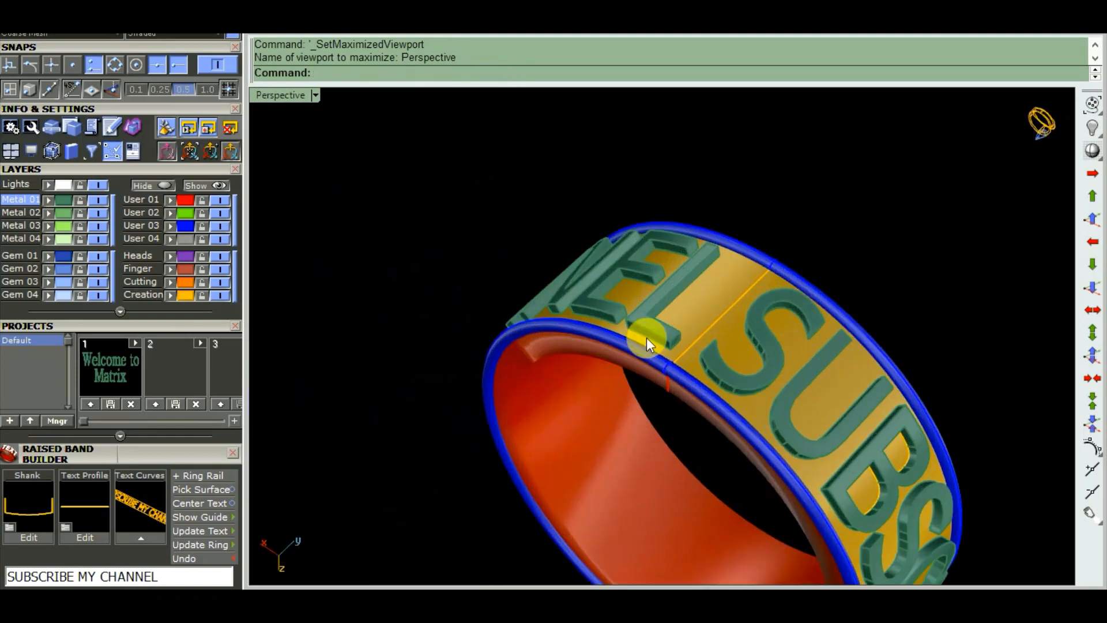
right_drag(648, 343, 670, 353)
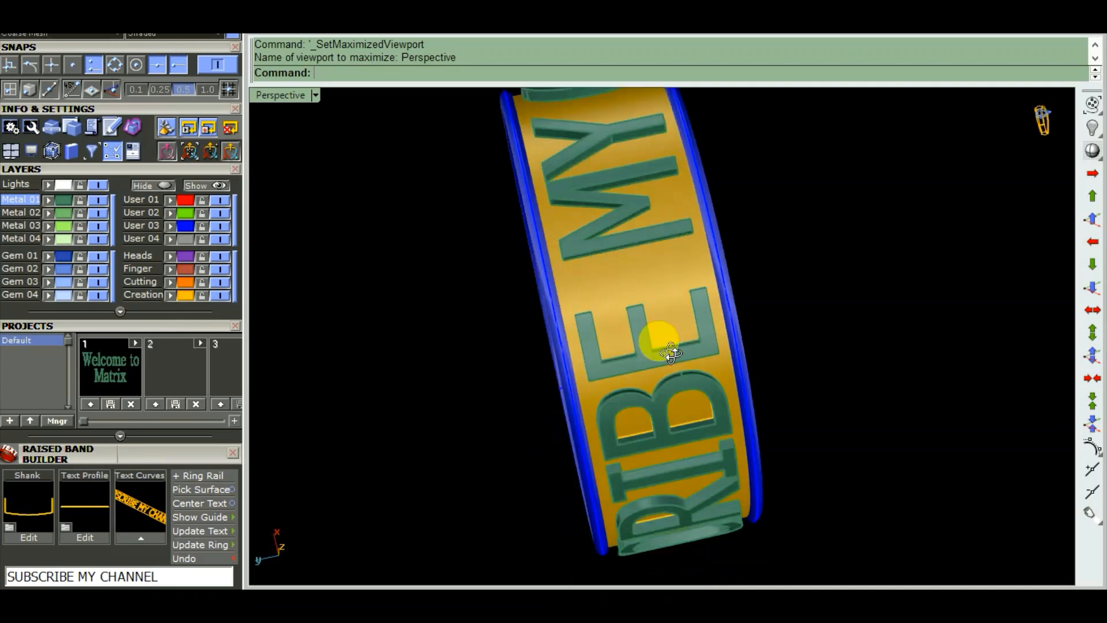
scroll(657, 343, down, 6)
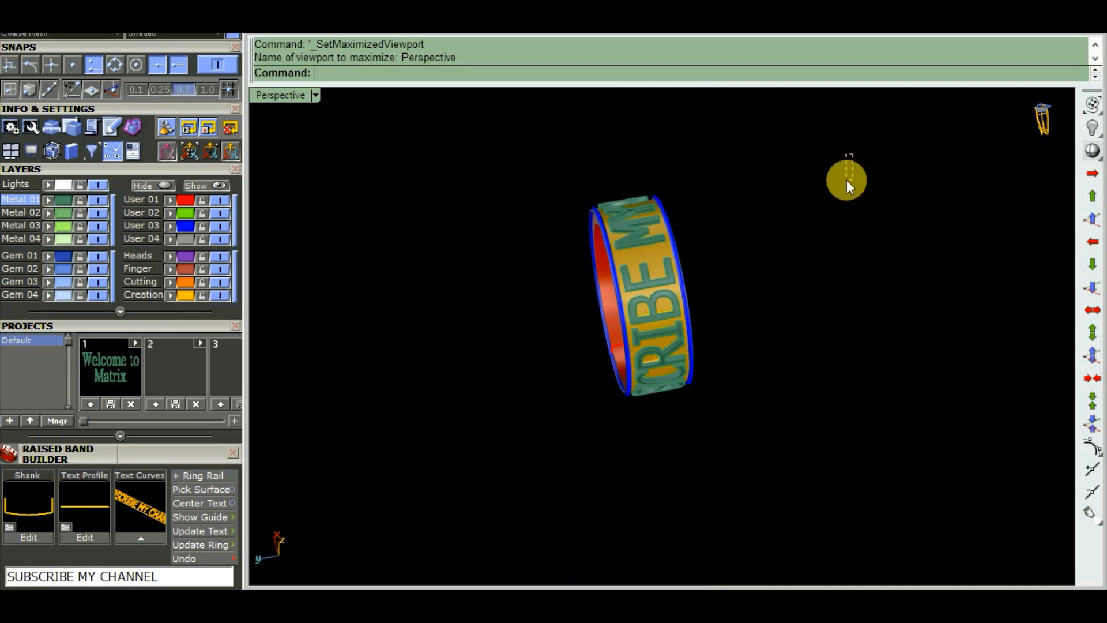
right_drag(847, 185, 767, 360)
right_drag(863, 210, 759, 301)
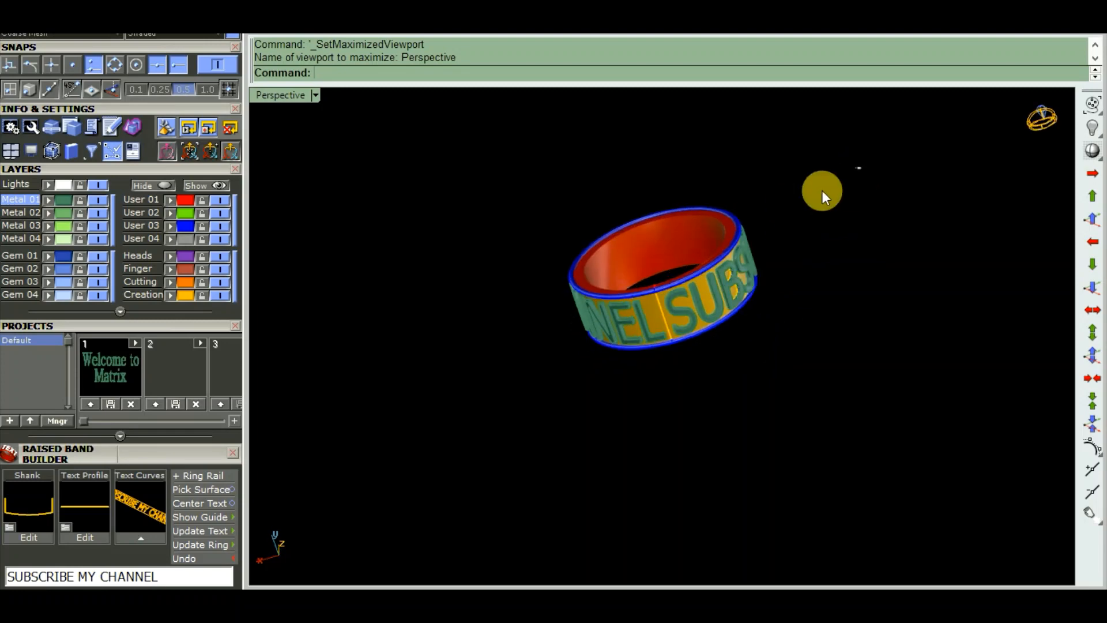
Step: Select all the ring's surfaces and show the model in Rendered display mode
drag(822, 196, 411, 401)
scroll(681, 214, up, 3)
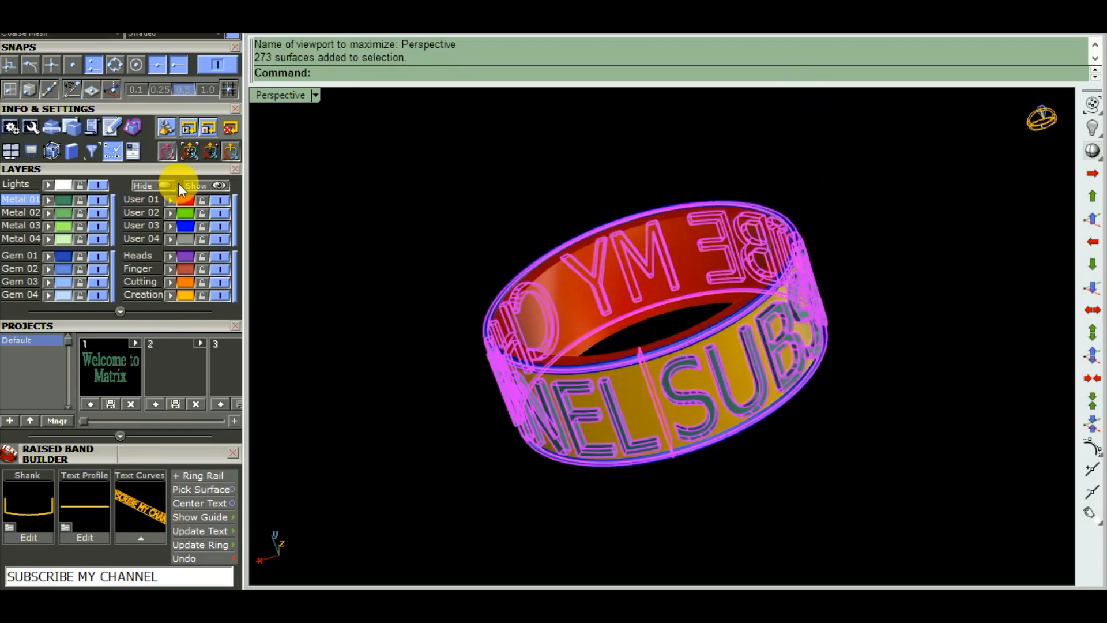
drag(202, 109, 206, 220)
click(194, 128)
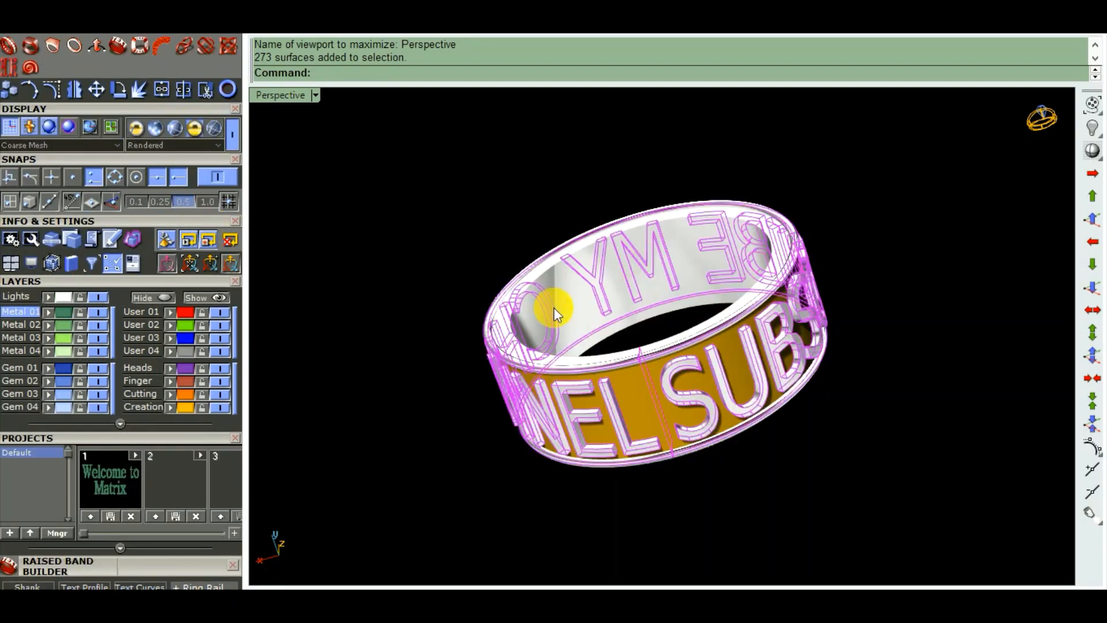
right_drag(759, 423, 925, 437)
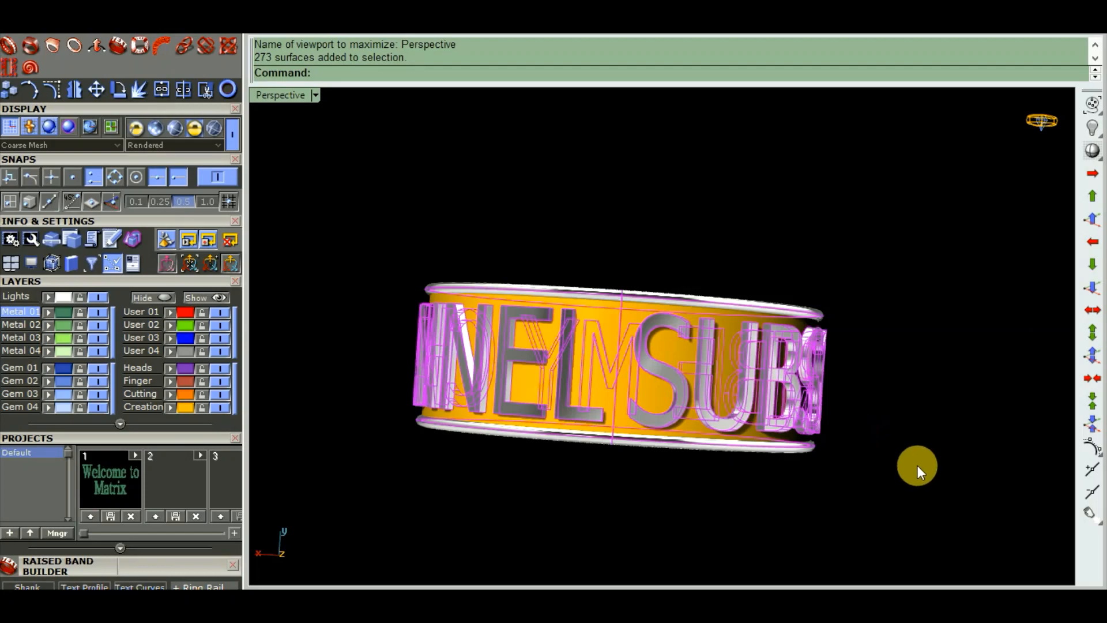
Step: Inspect the rendered ring from several angles, checking the raised lettering, both border pipes and the inner band surface
right_drag(687, 494, 636, 535)
right_drag(578, 509, 659, 526)
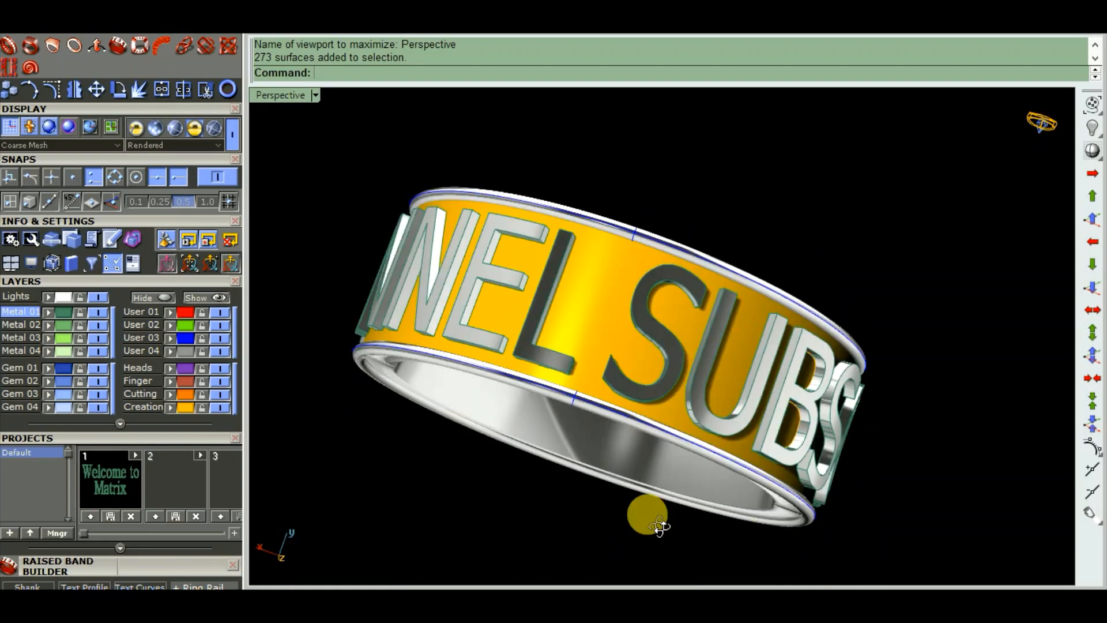
right_drag(935, 493, 890, 511)
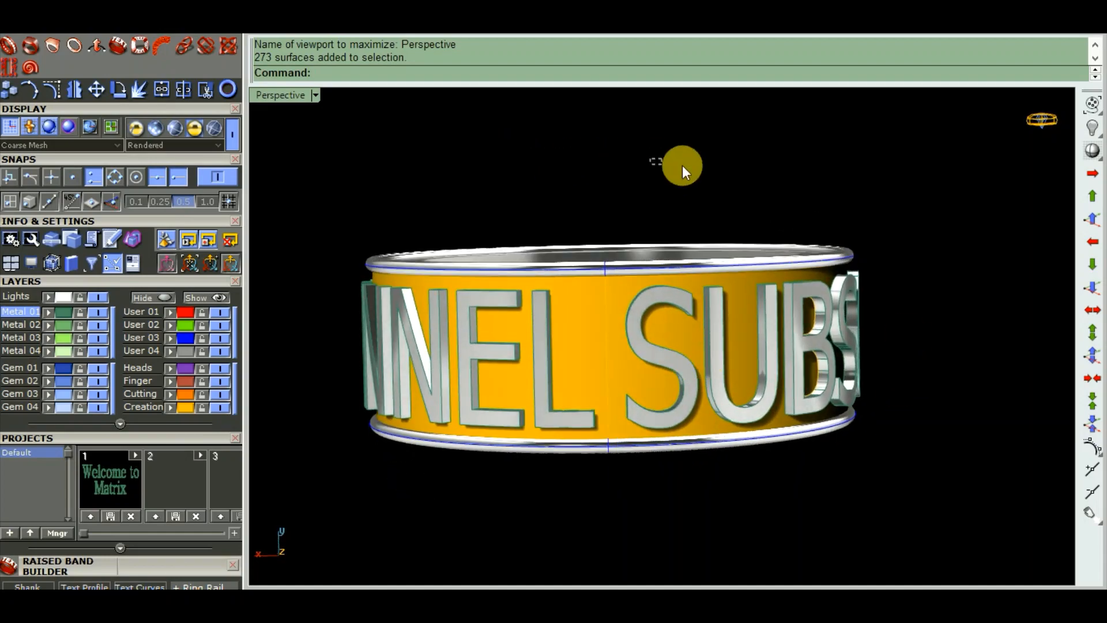
right_drag(619, 166, 644, 163)
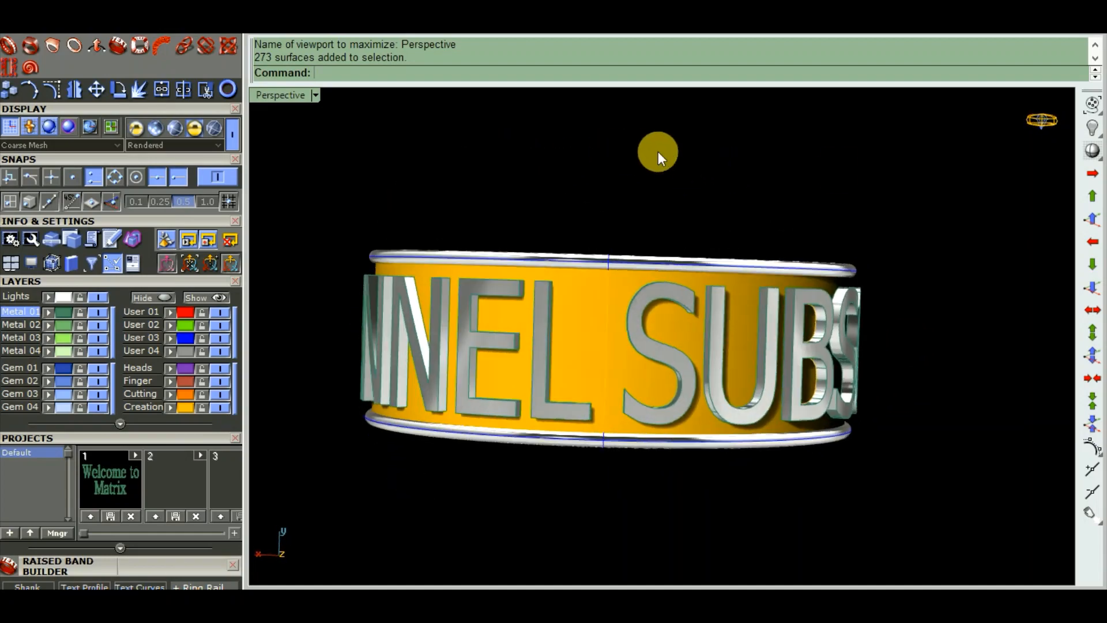
right_drag(992, 176, 901, 261)
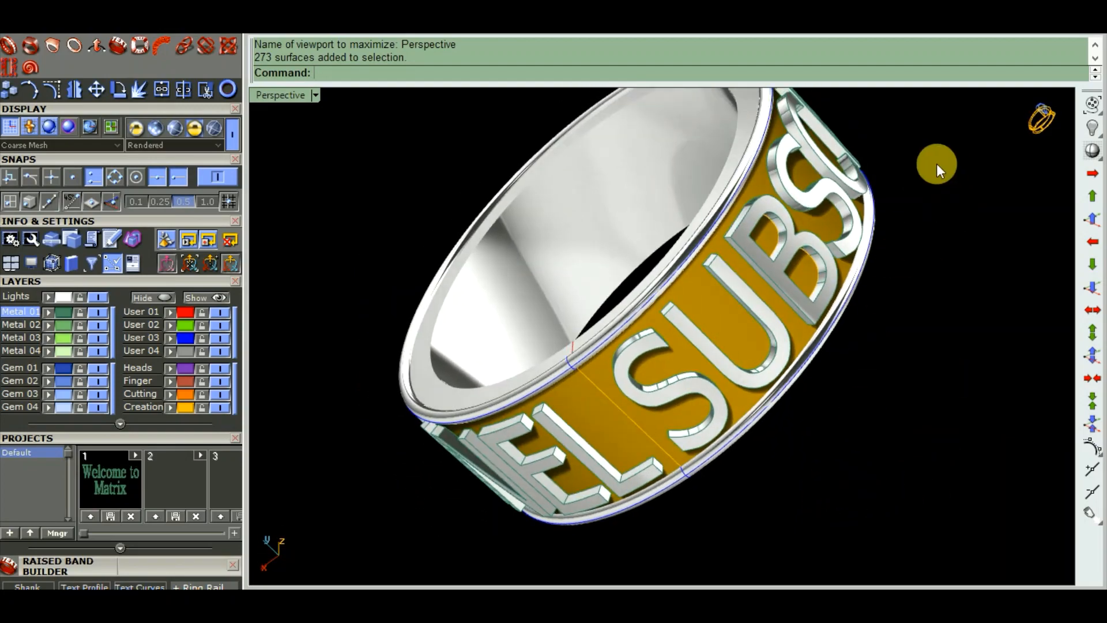
right_drag(938, 171, 558, 233)
scroll(584, 233, down, 4)
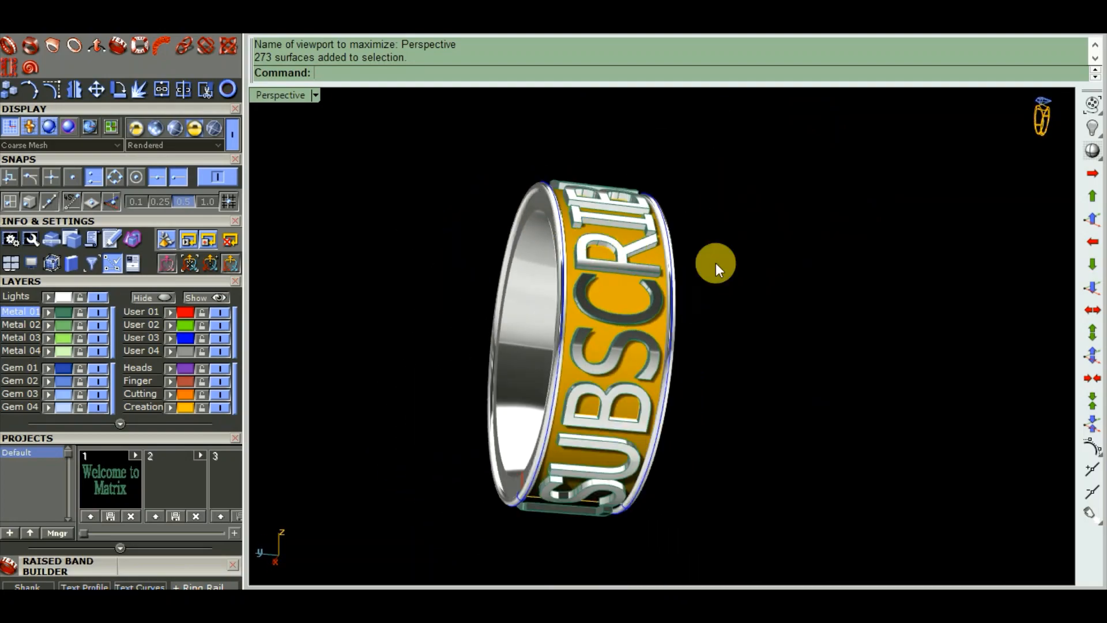
right_drag(717, 269, 785, 271)
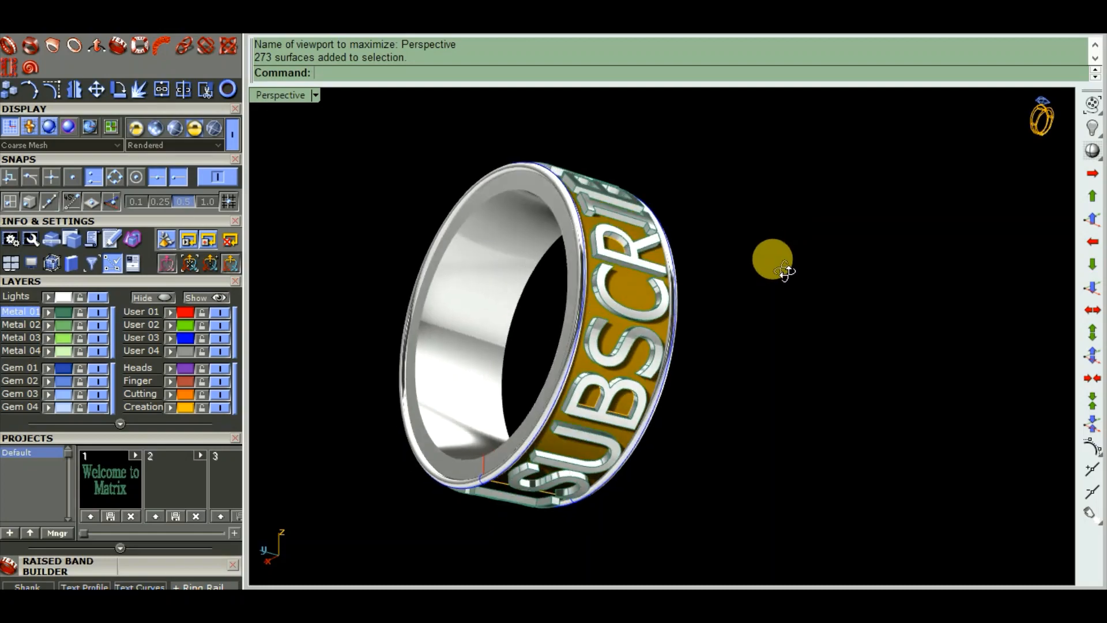
scroll(424, 226, up, 4)
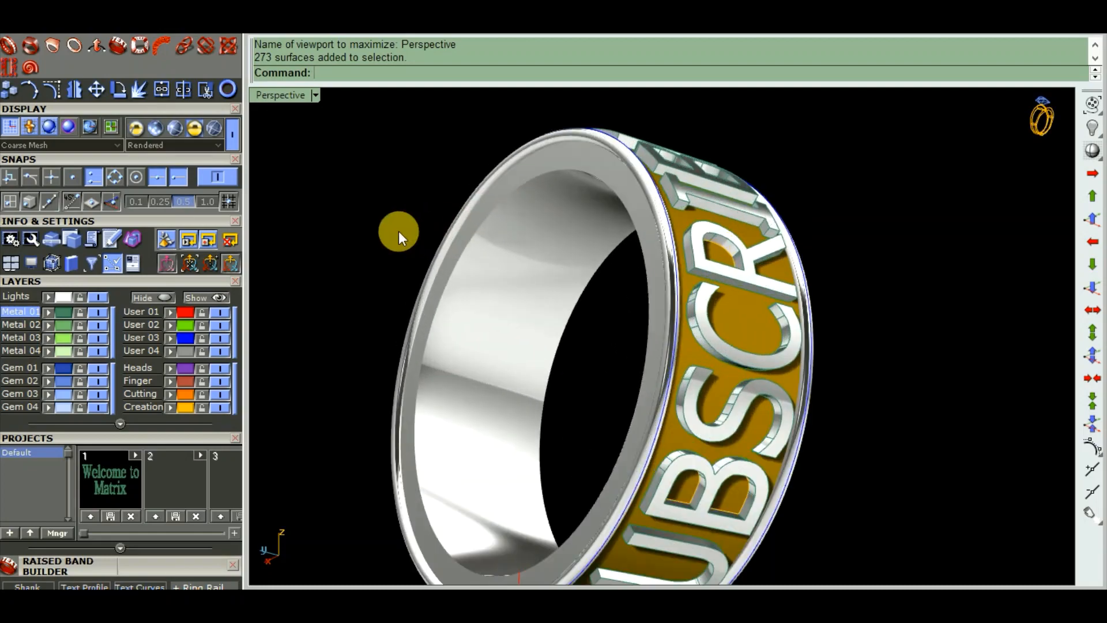
scroll(400, 233, down, 2)
right_drag(363, 478, 378, 476)
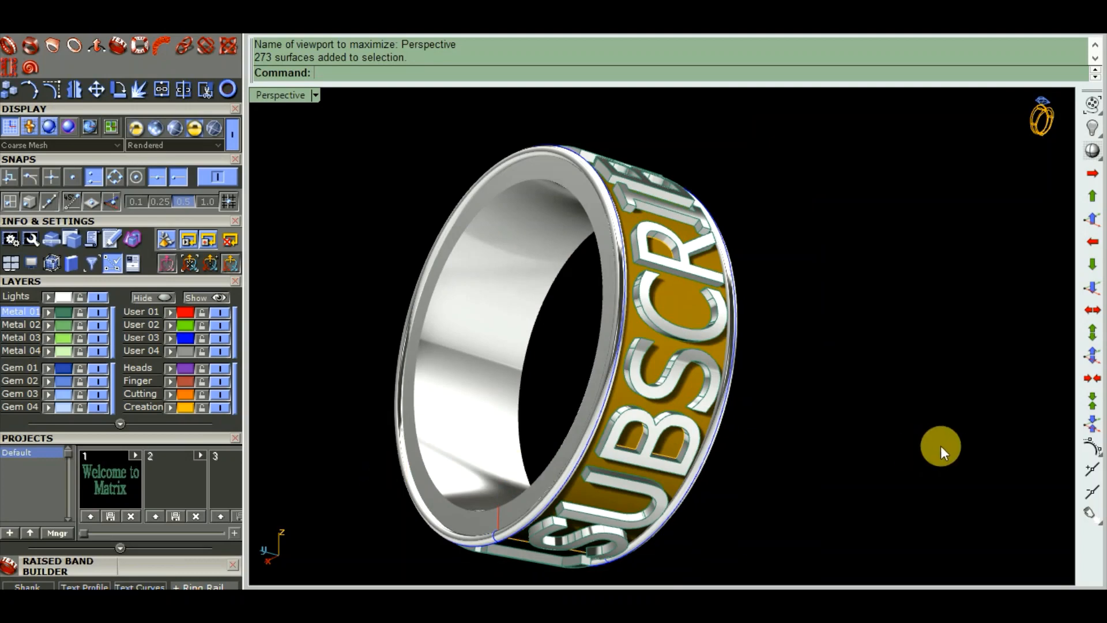